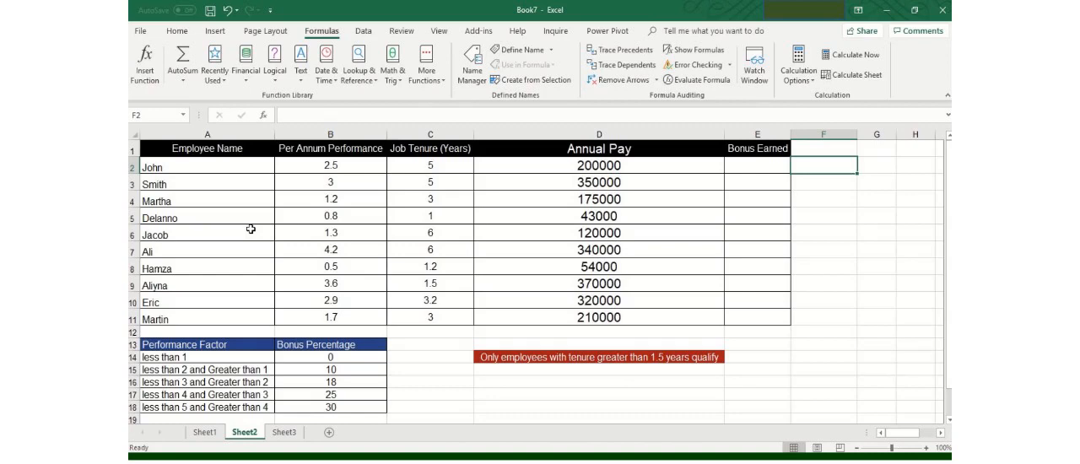
Examine the employee table's column headers from Employee Name through Bonus Earned, ending at the first Bonus Earned cell.
key(Home)
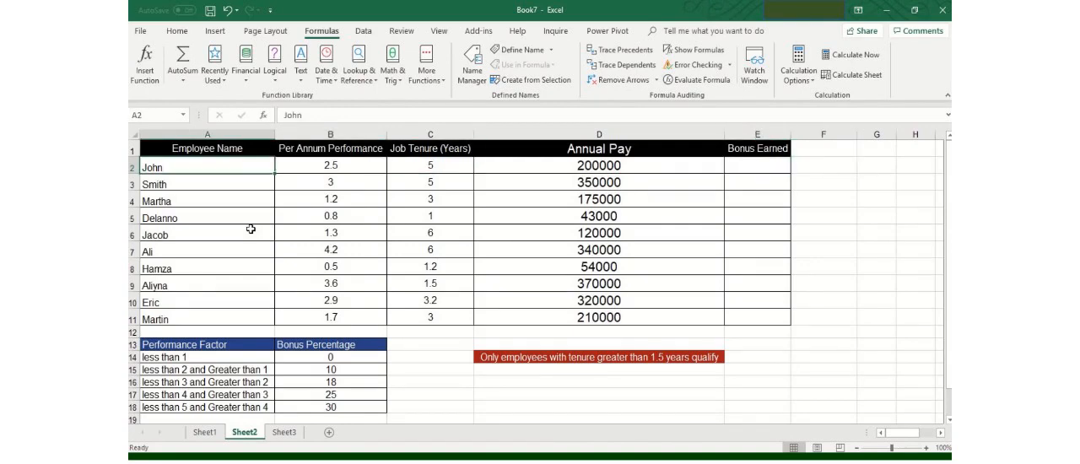
key(Up)
key(Down)
key(Up)
key(Down)
key(Up)
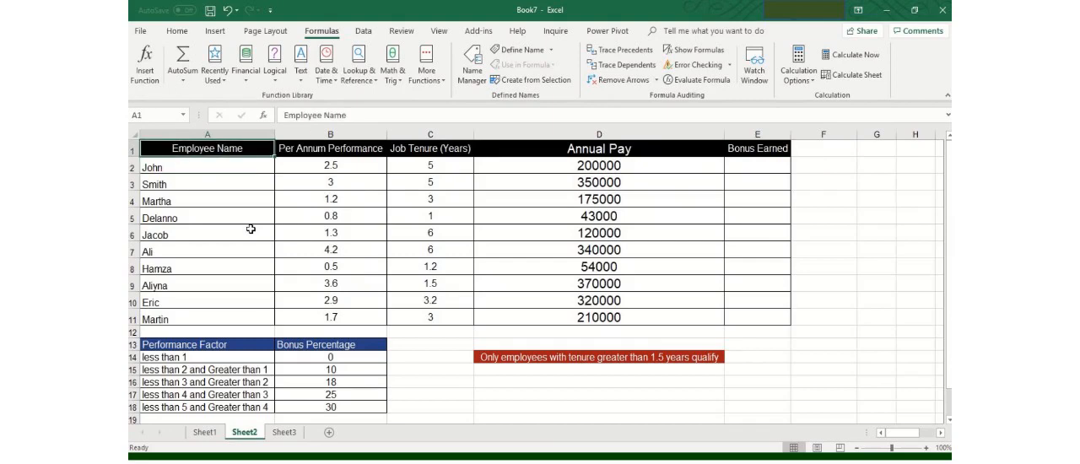
key(Down)
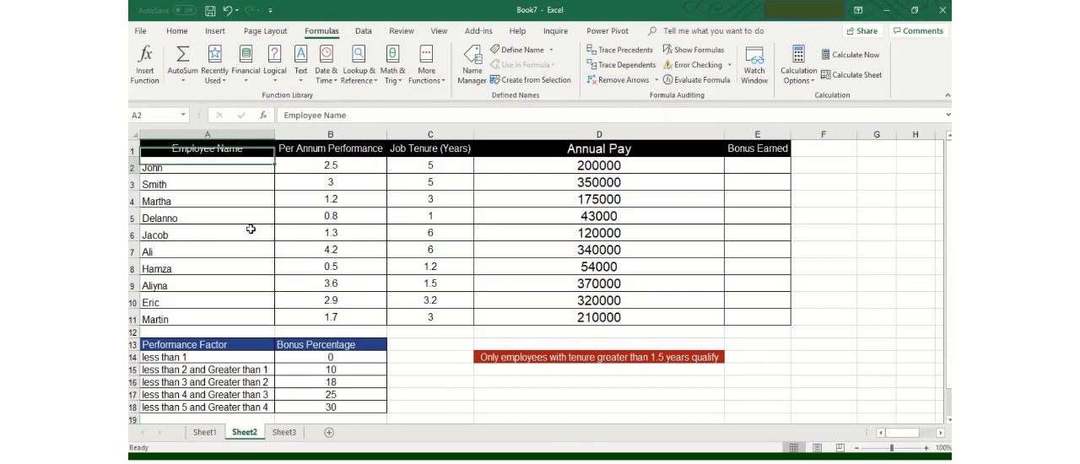
key(Up)
key(Right)
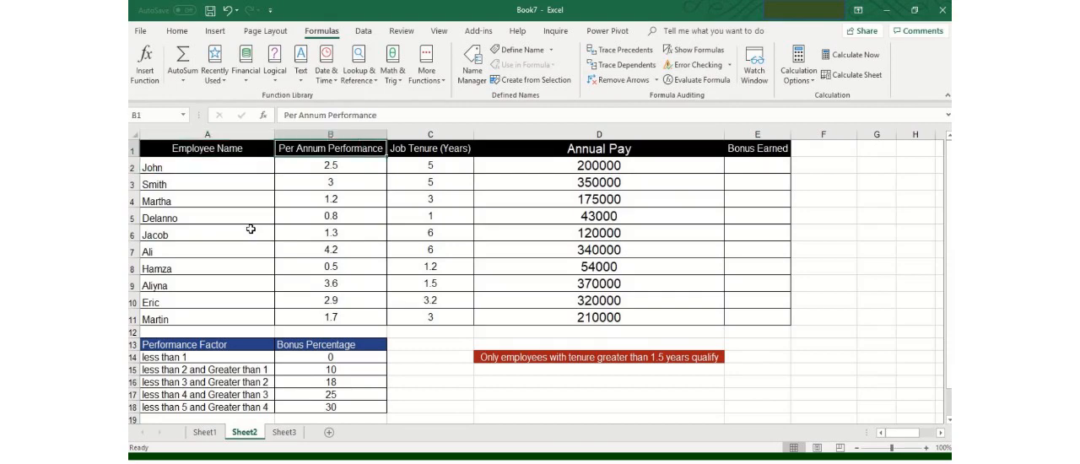
key(Right)
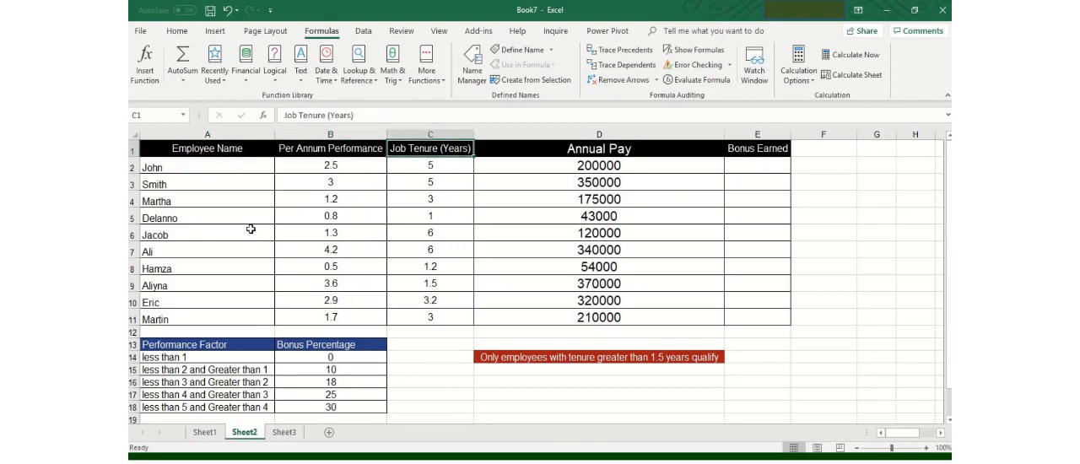
key(Right)
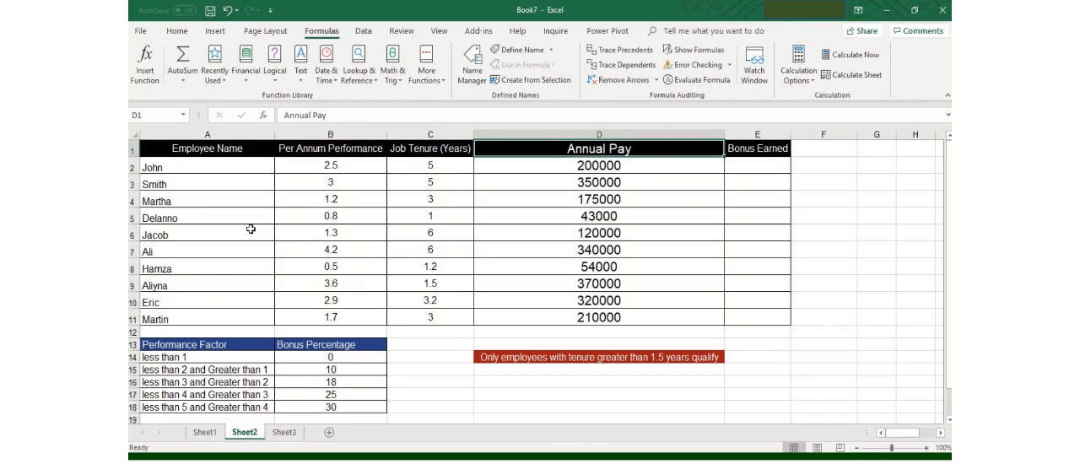
key(Right)
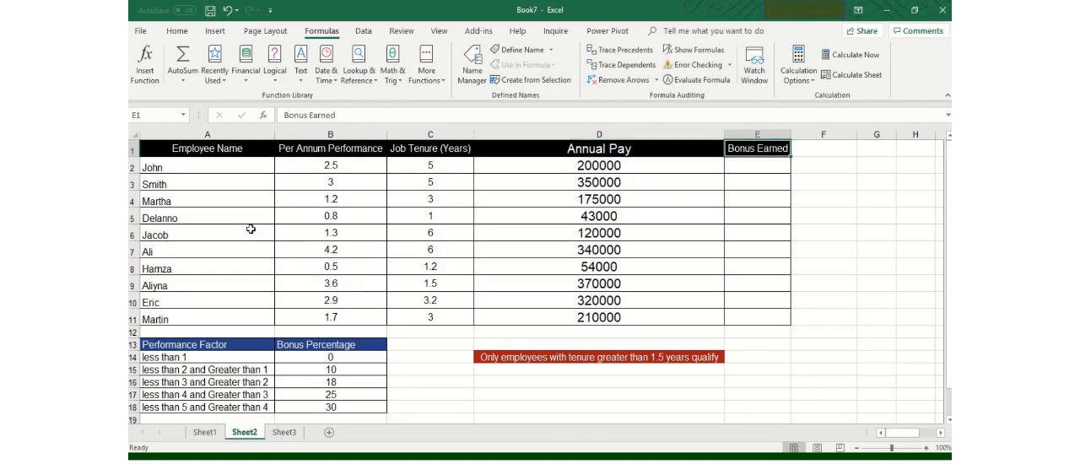
key(Down)
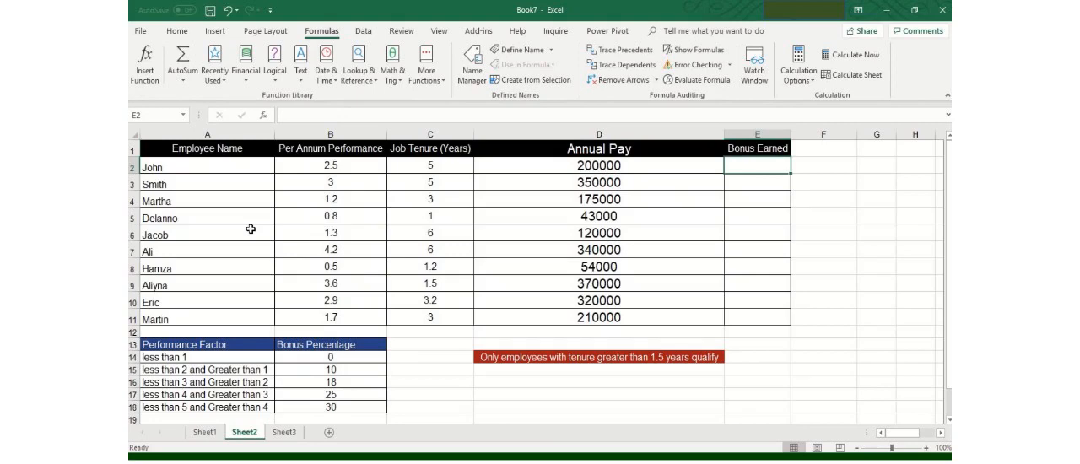
Examine the Performance Factor and Bonus Percentage table together with the job tenure qualification note.
click(218, 370)
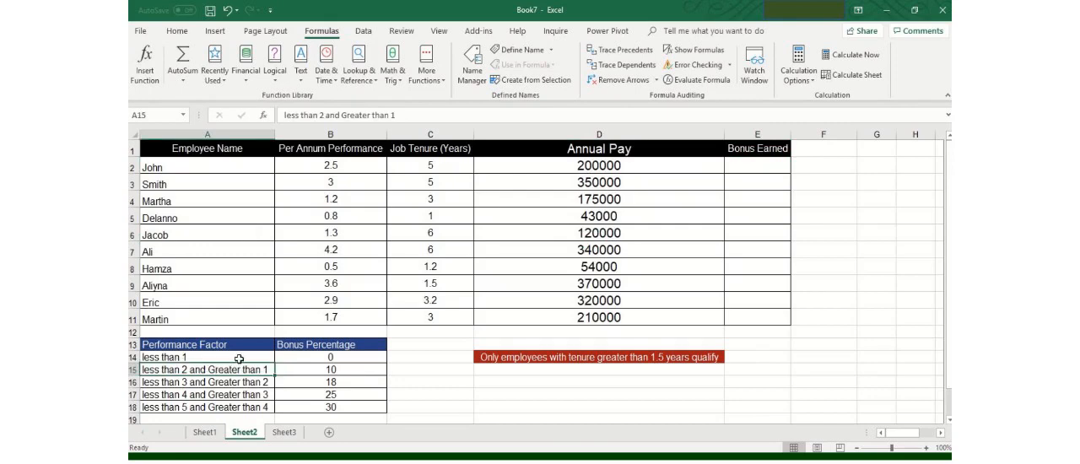
click(238, 359)
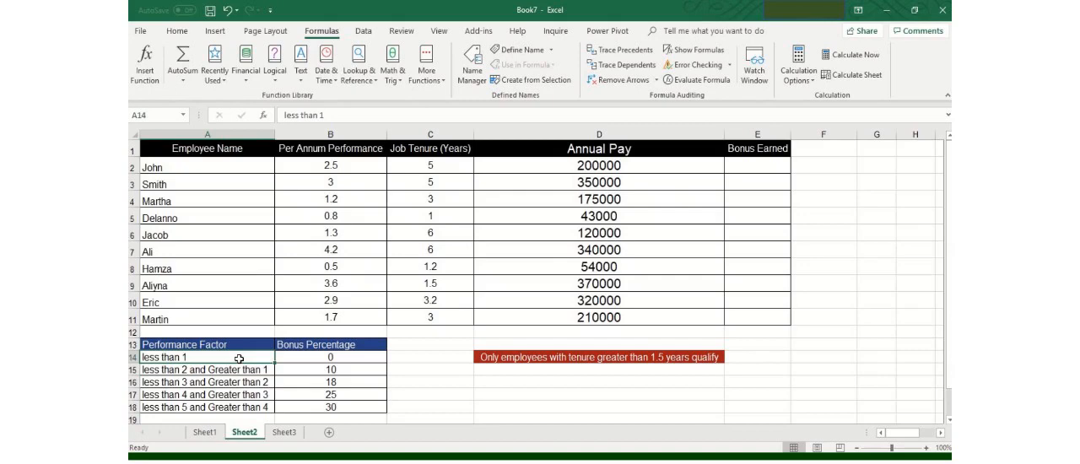
click(311, 361)
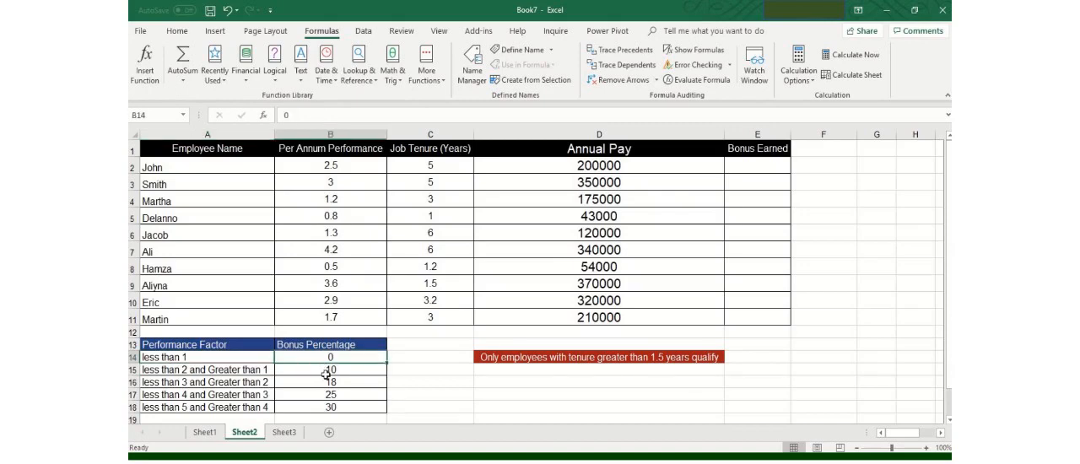
click(326, 374)
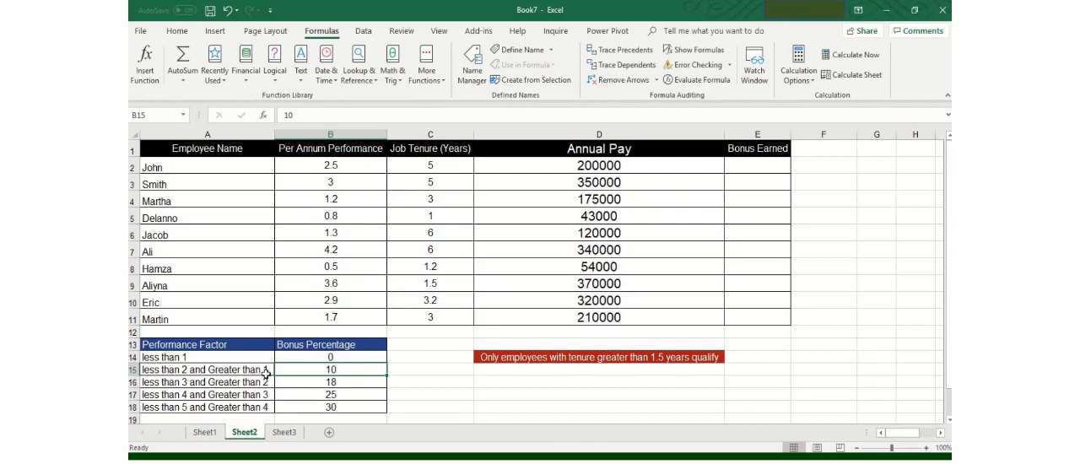
drag(265, 373, 261, 405)
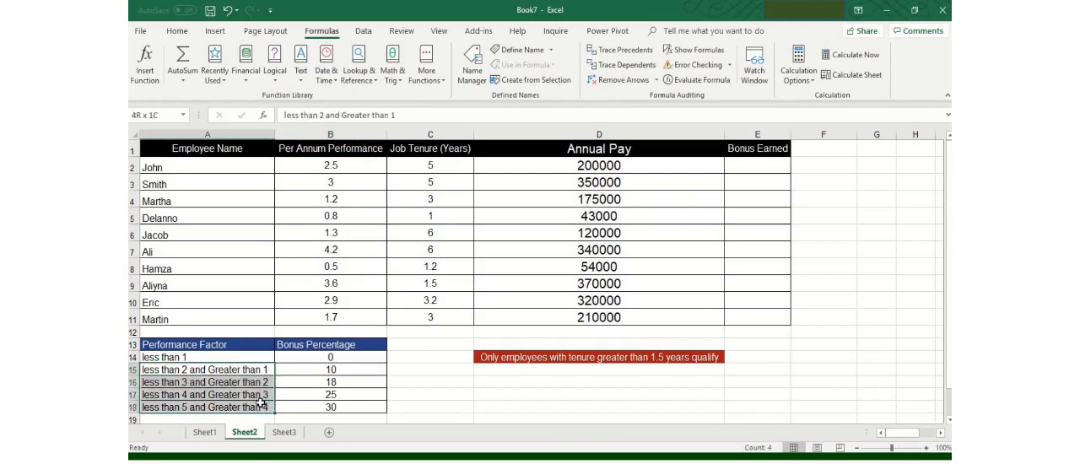
click(242, 349)
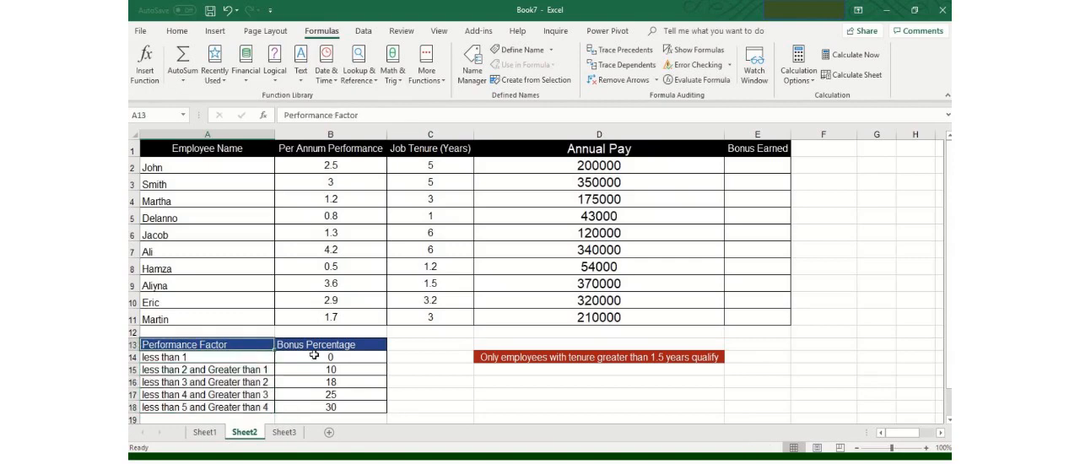
click(576, 362)
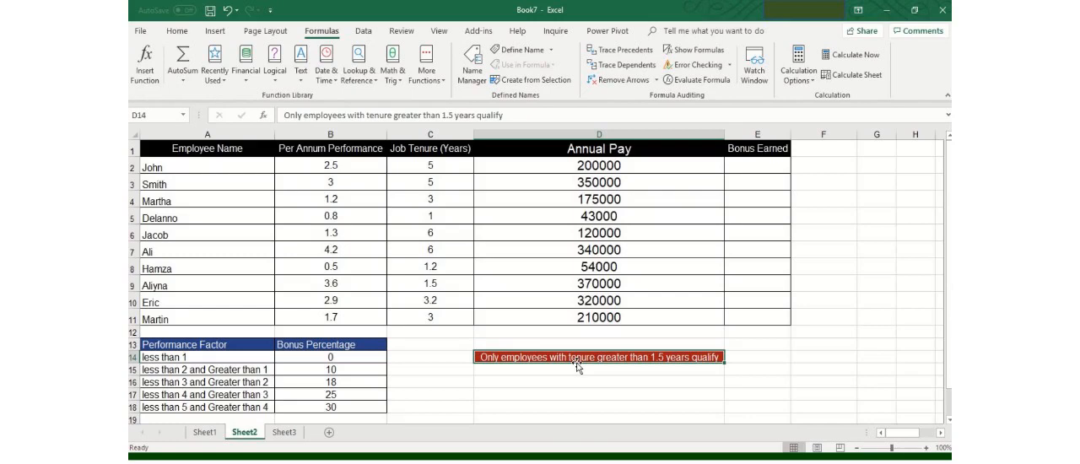
Select cell E2 and widen the Bonus Earned column slightly.
click(737, 179)
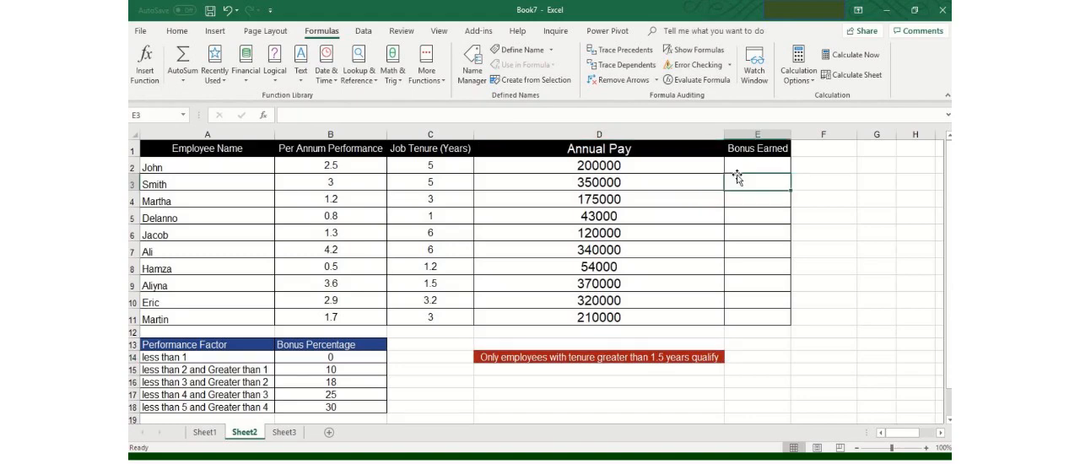
click(742, 168)
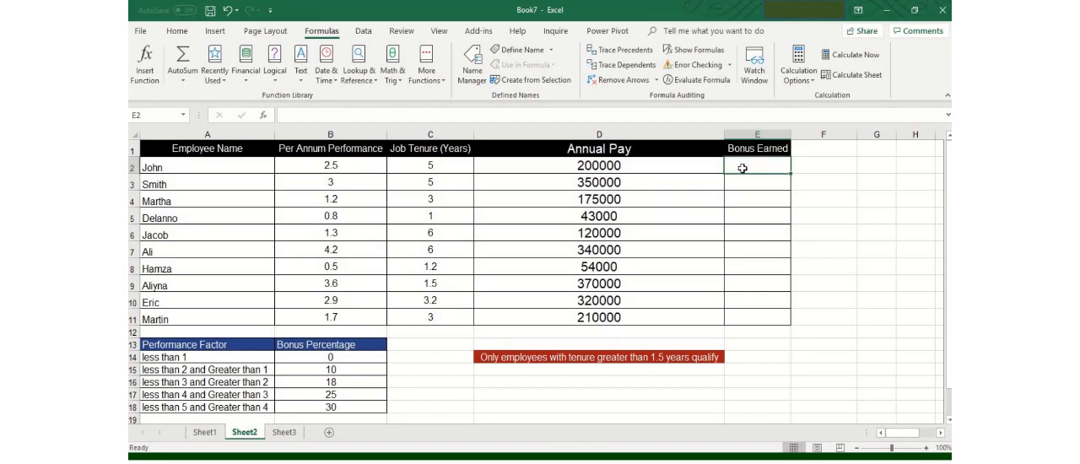
drag(790, 135, 816, 139)
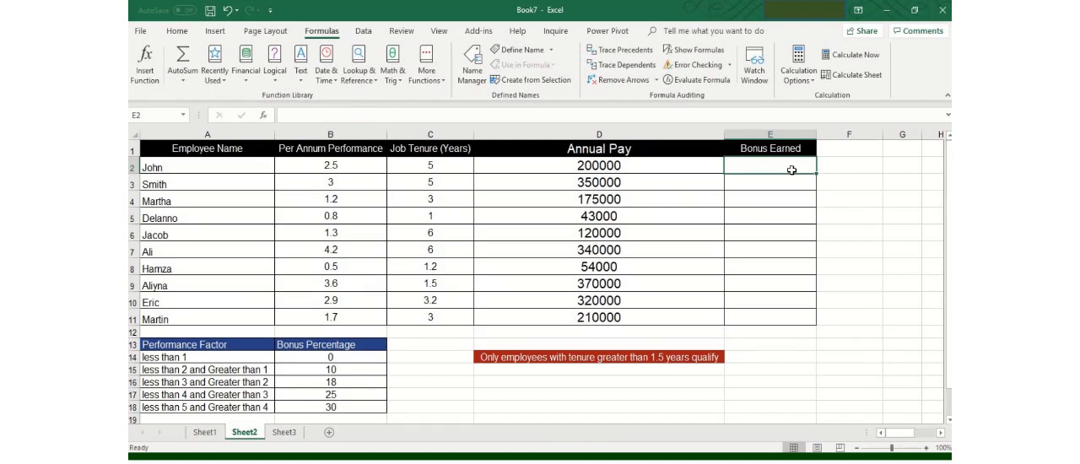
Begin an IF formula in E2 with the logical test AND(B2>1,C2>1.5) for performance and tenure.
text(=)
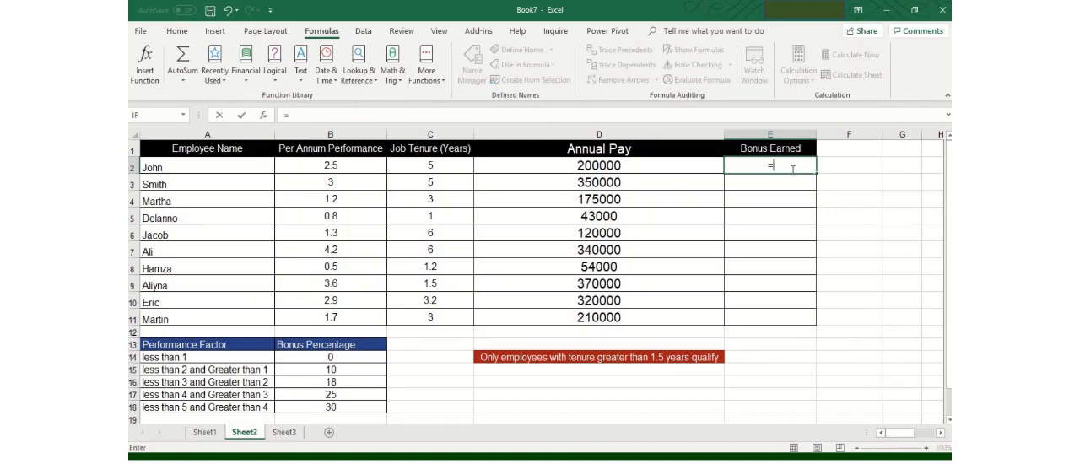
text(if)
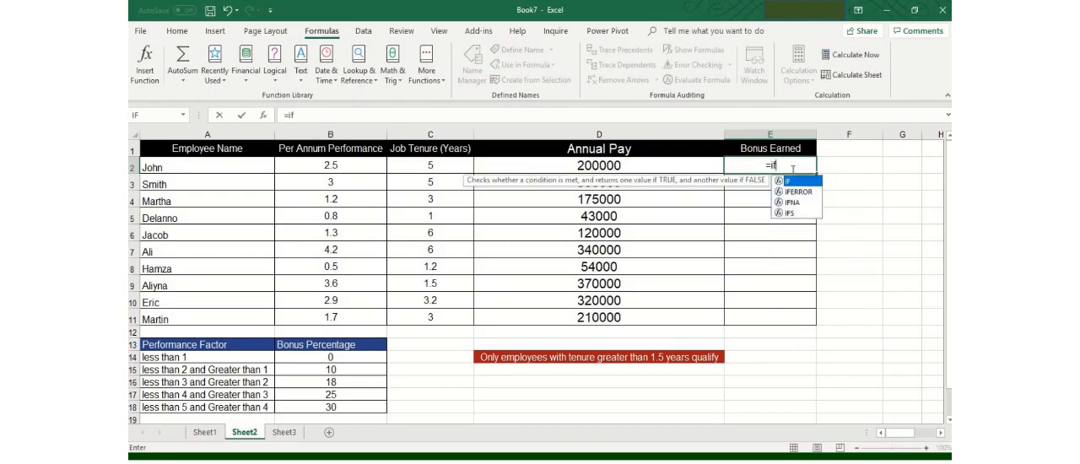
key(Tab)
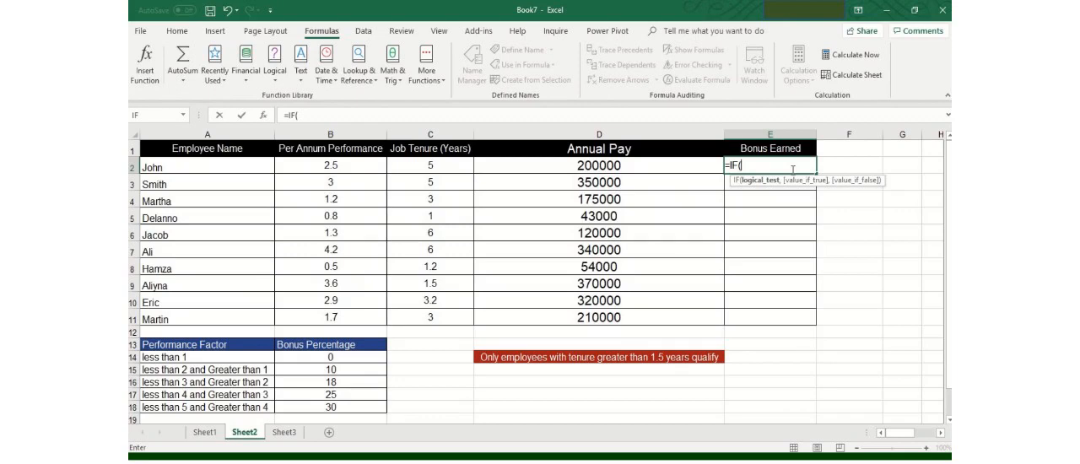
text(and)
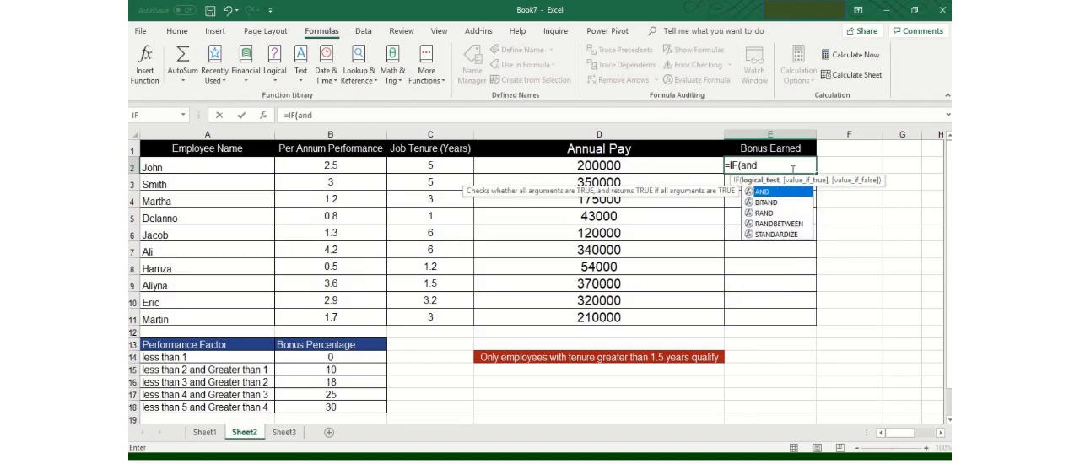
key(Tab)
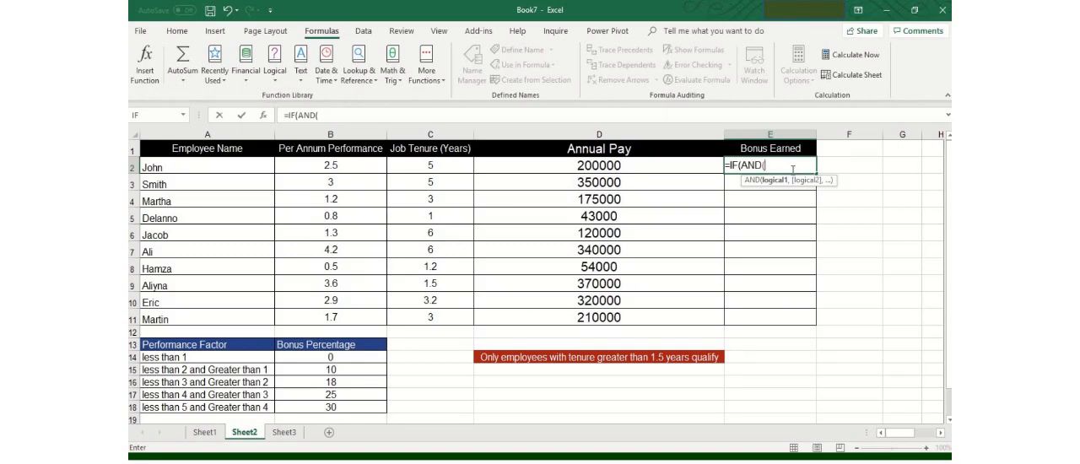
click(359, 166)
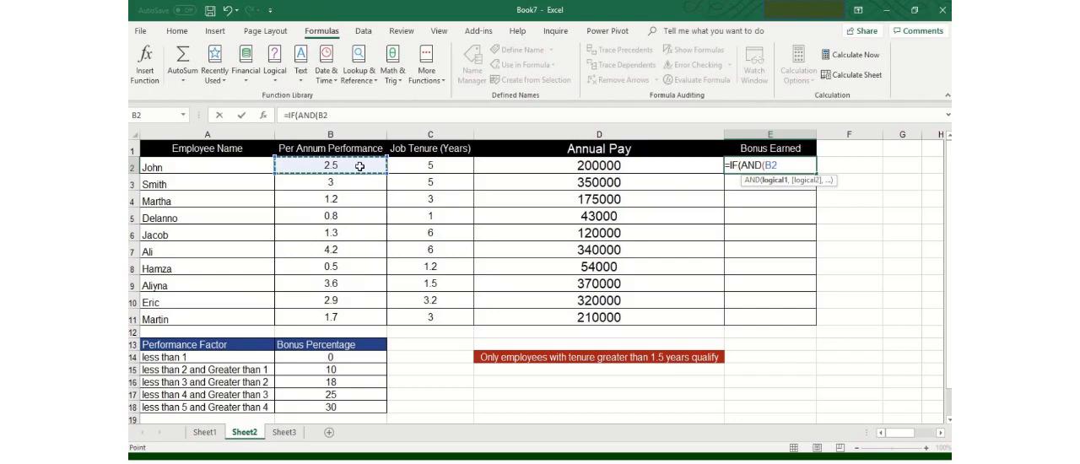
text(>)
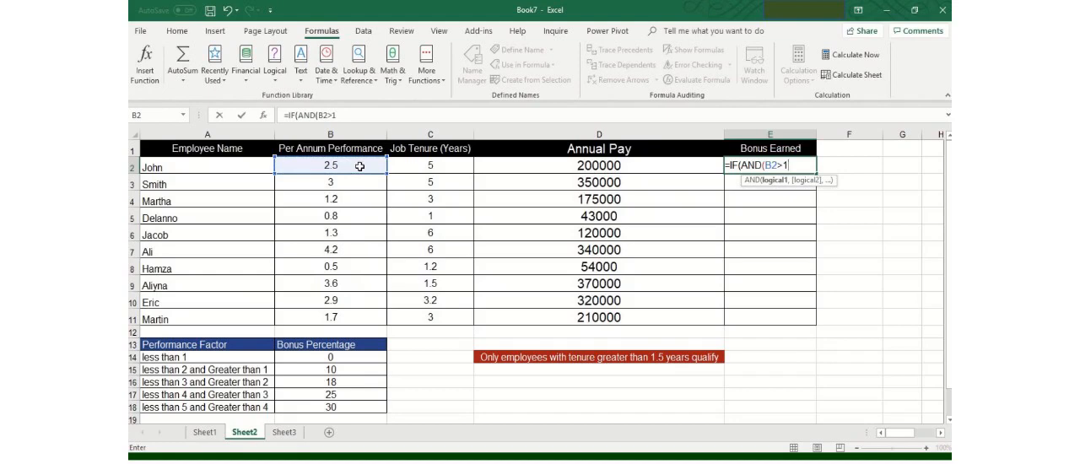
text(1,)
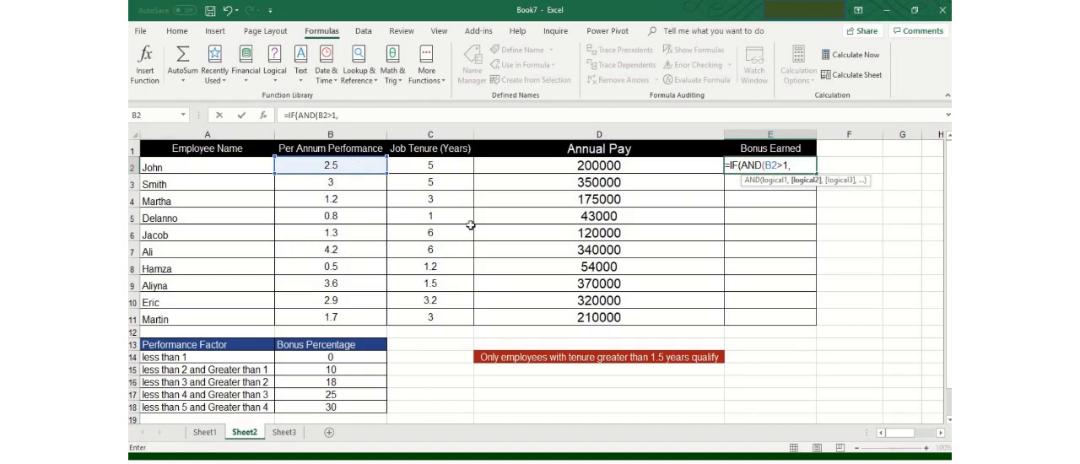
click(451, 166)
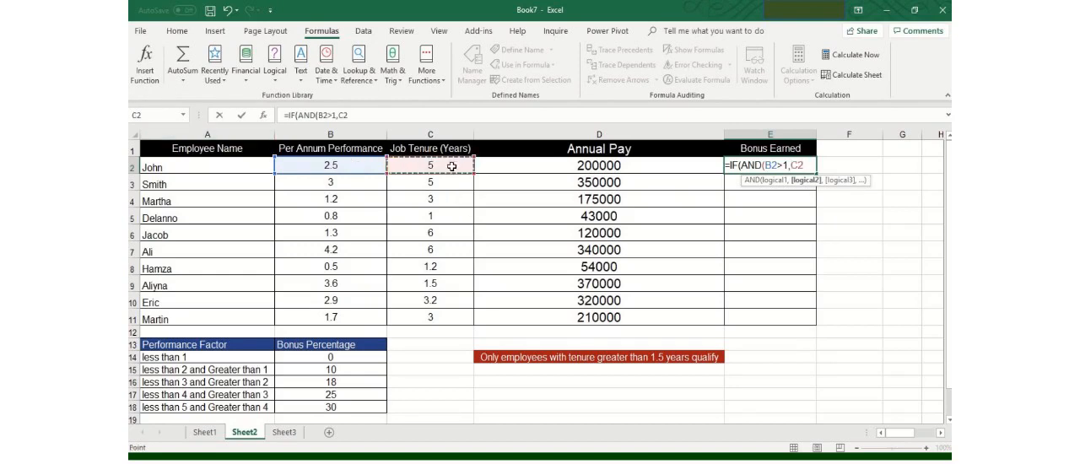
text(>1)
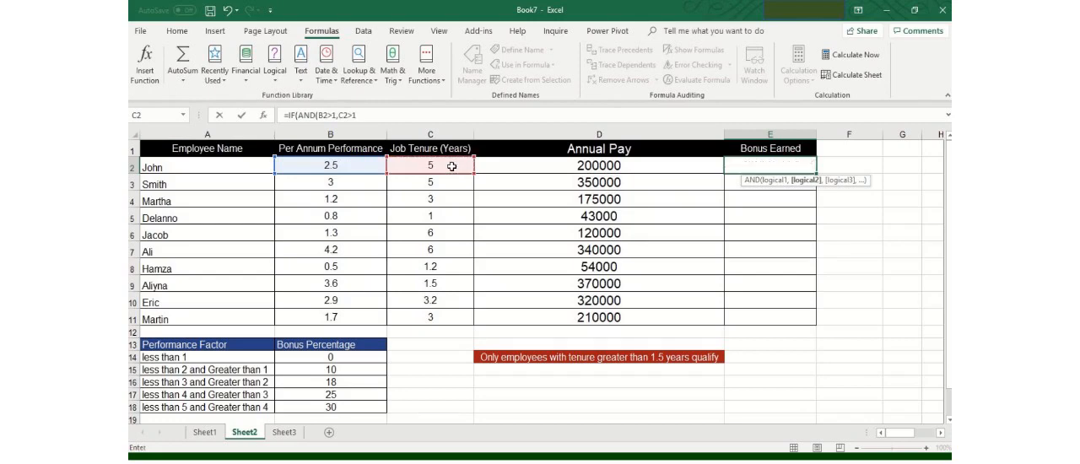
text(.5)
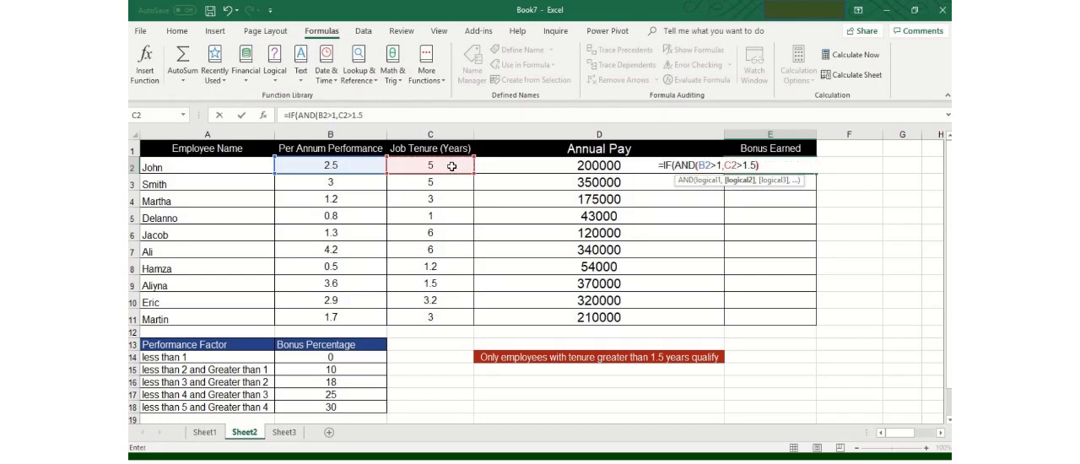
text())
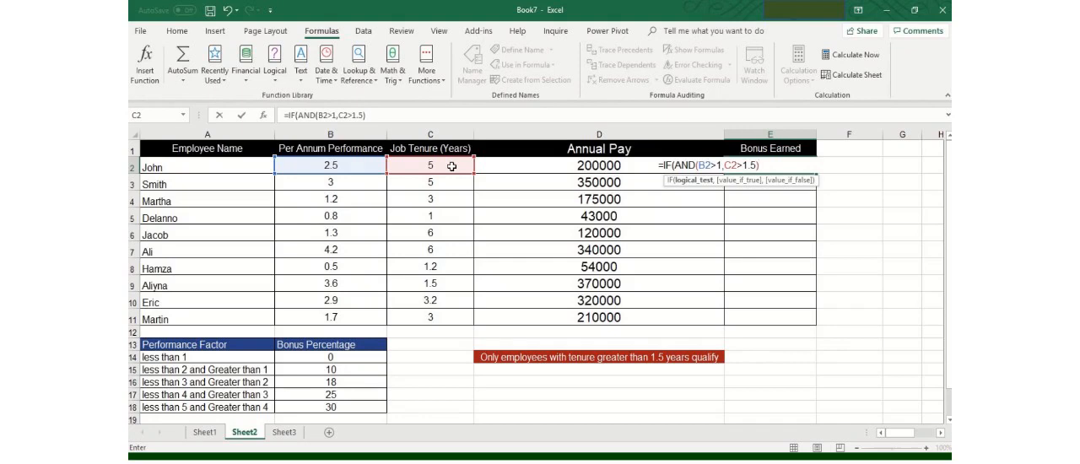
Complete the IF formula in E2 with D2*0.40 as the value if true and "0" as the value if false.
text(),)
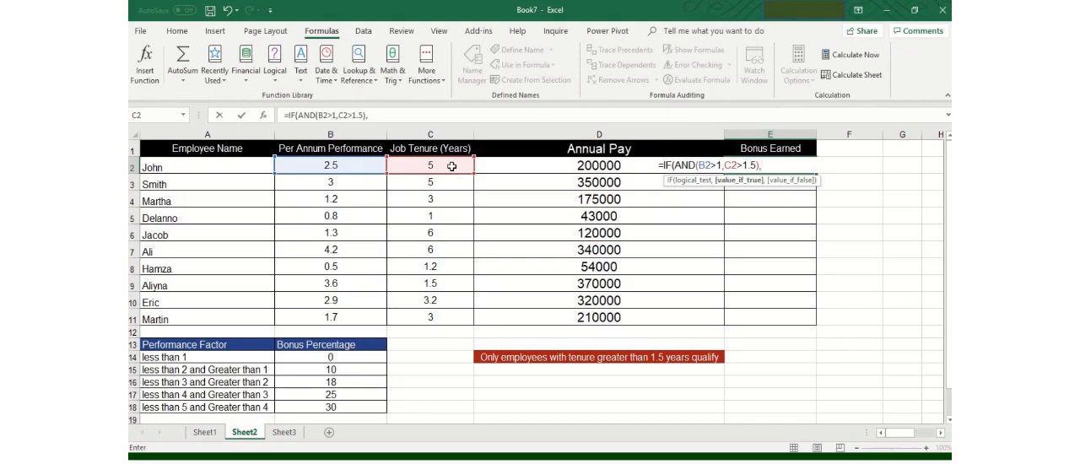
click(577, 168)
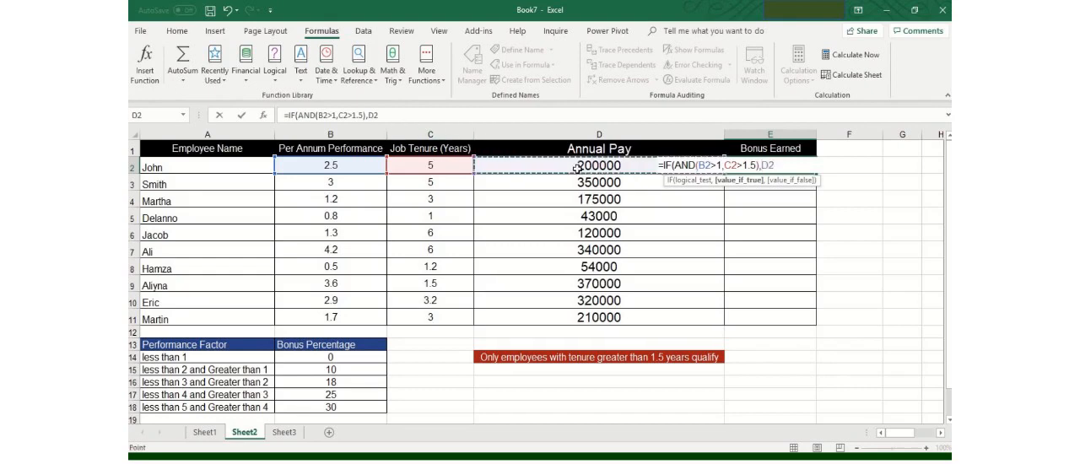
text(*0)
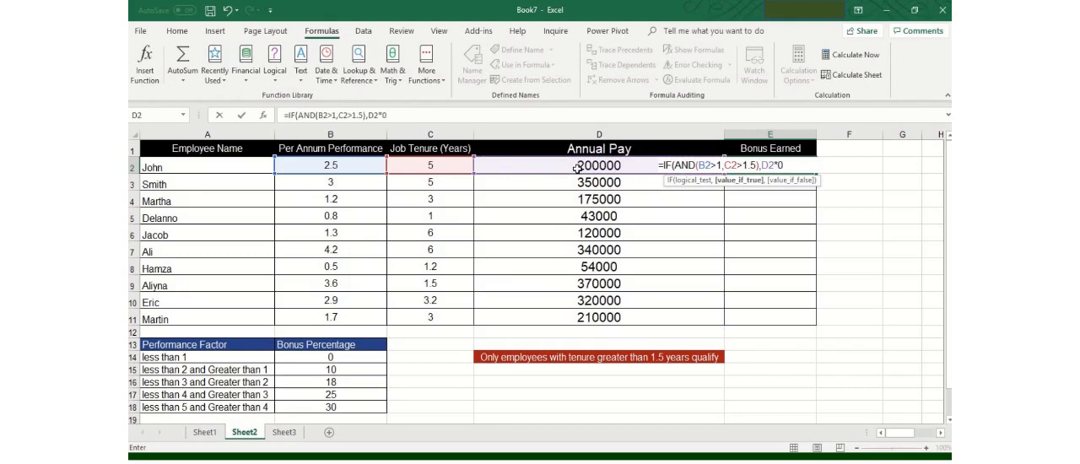
text(.40)
text(,)
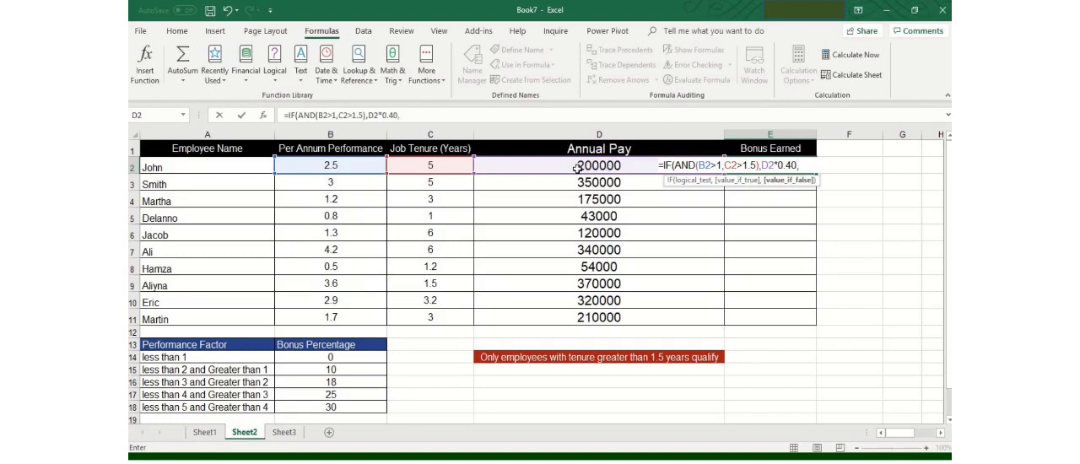
text("0"))
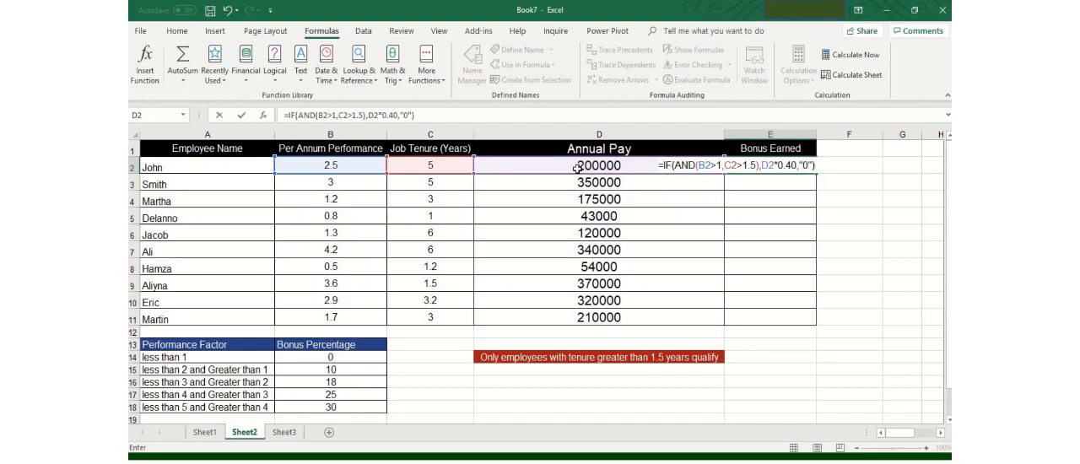
key(Return)
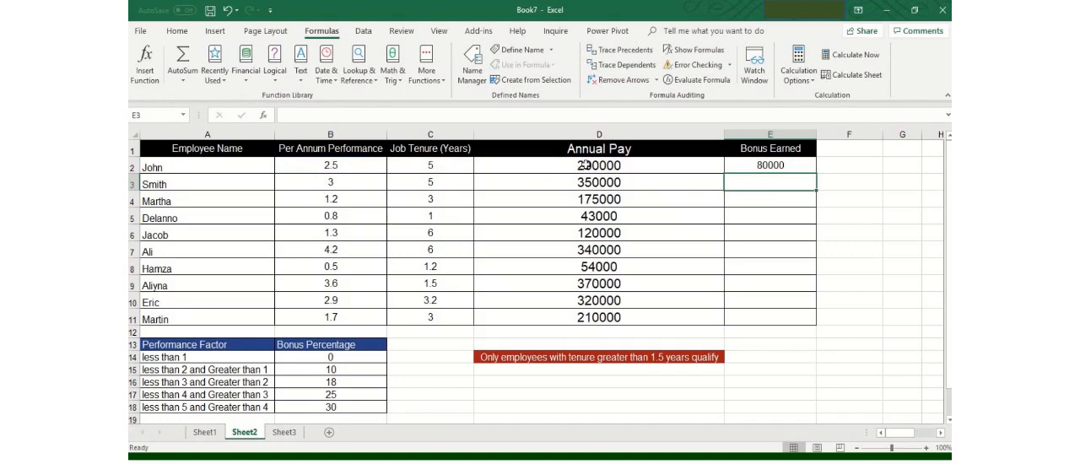
Fill the bonus formula from E2 down the Bonus Earned column through E11.
click(785, 168)
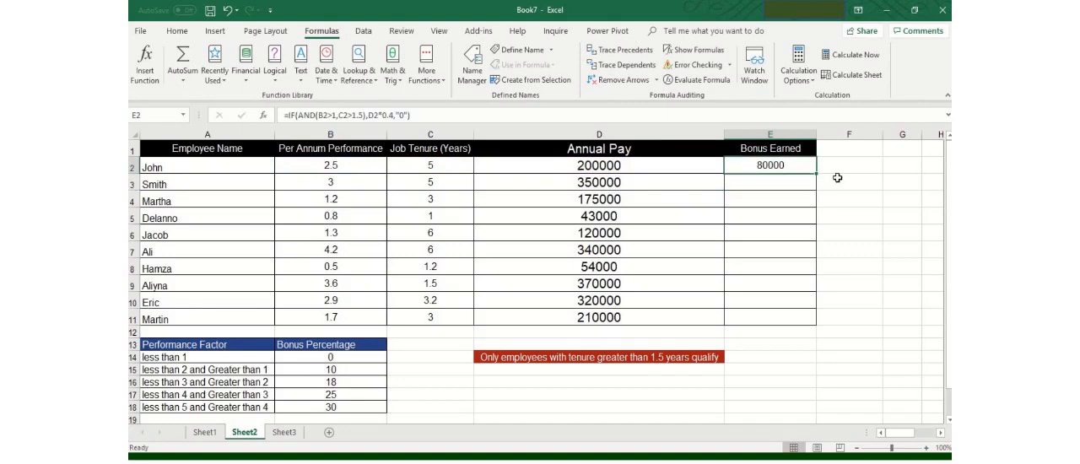
double_click(816, 173)
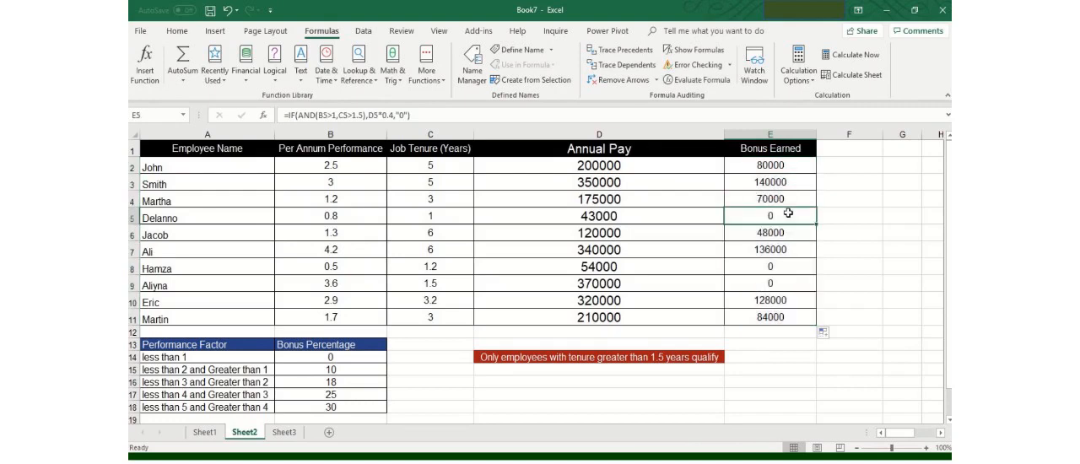
Check the filled formulas and results in the Bonus Earned column, comparing E2 with cells such as E5 and E9.
click(777, 167)
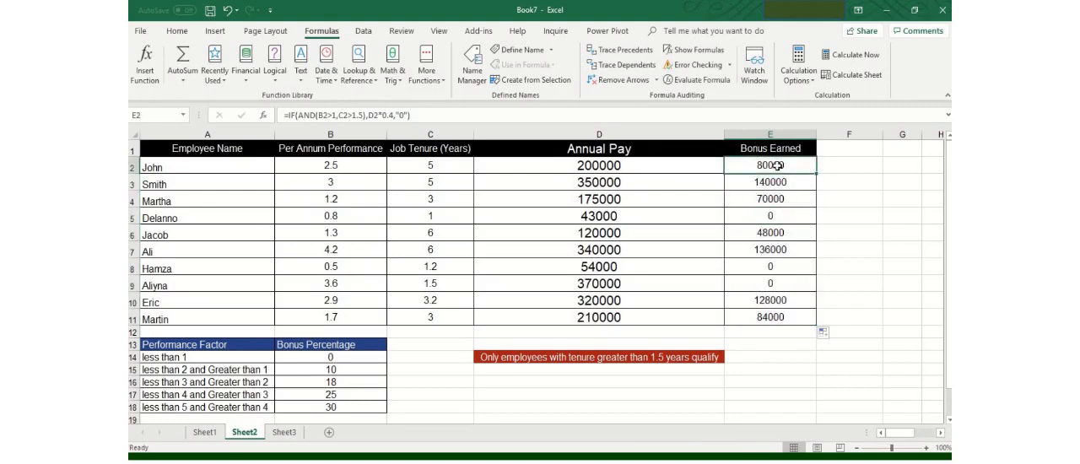
click(785, 213)
click(786, 268)
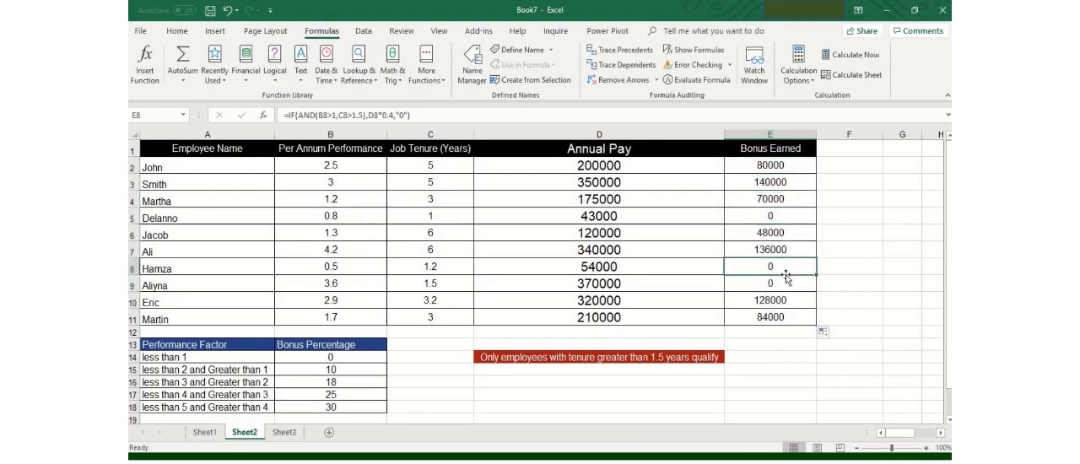
click(785, 213)
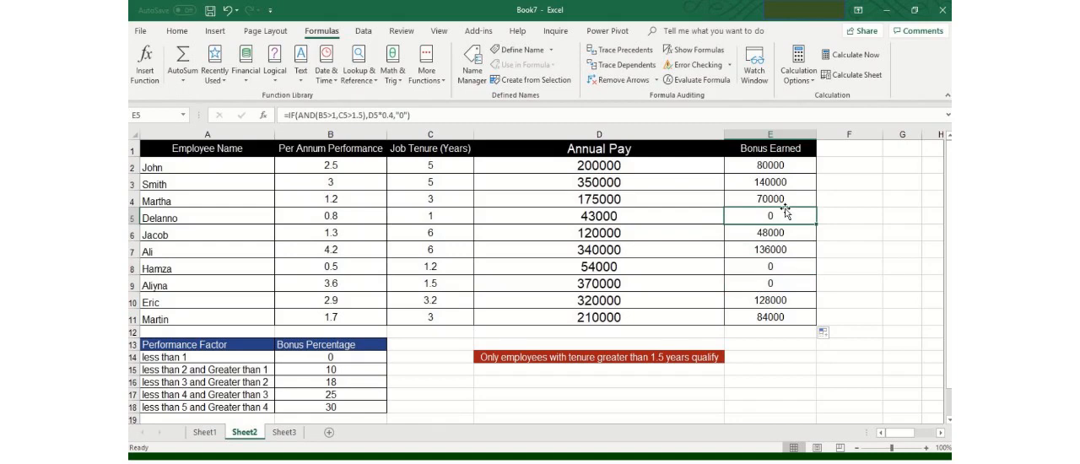
click(785, 173)
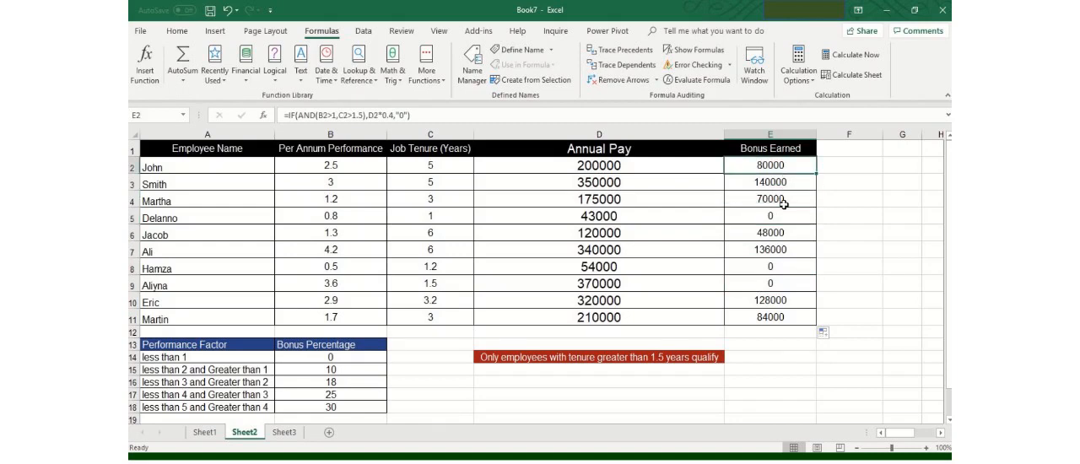